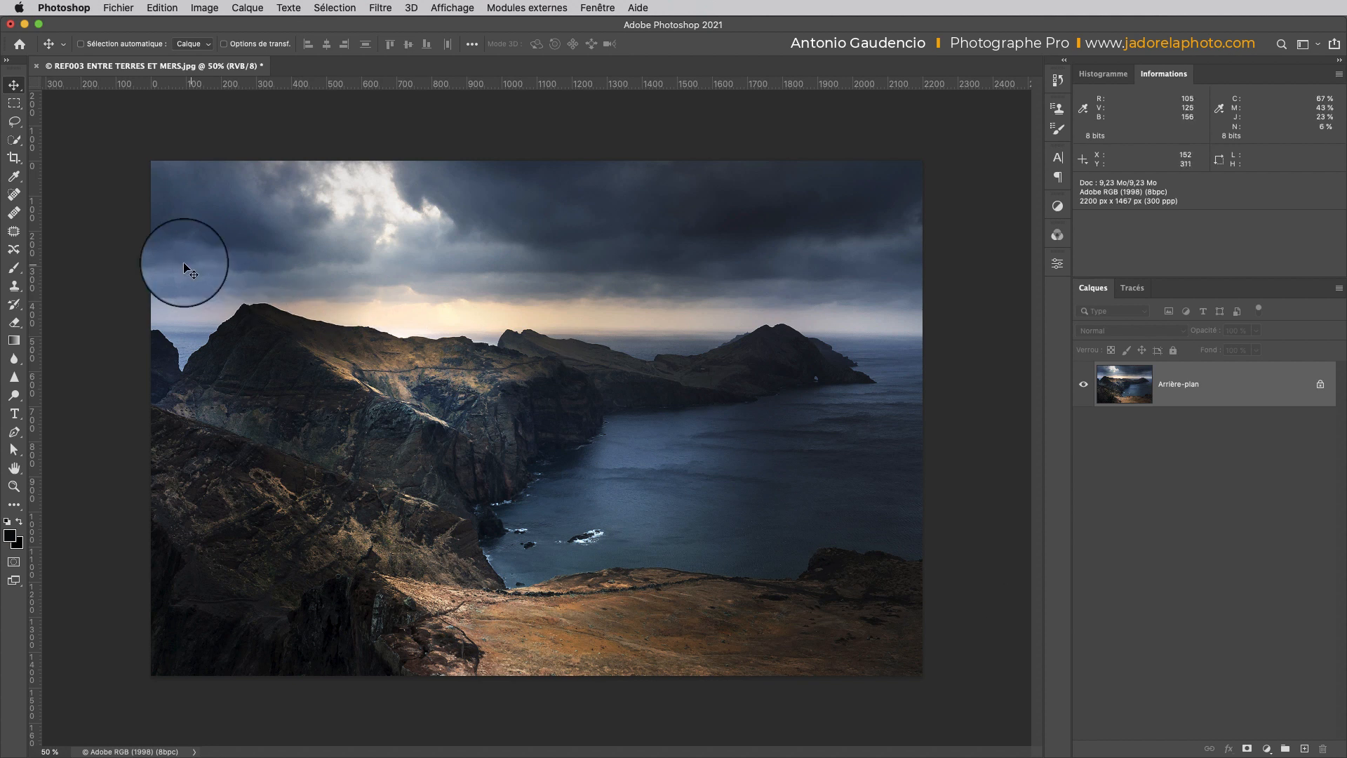
With the Eyedropper tool, place one colour sampler on the bright cloud and another on the dark foreground rock
click(14, 176)
right_click(15, 182)
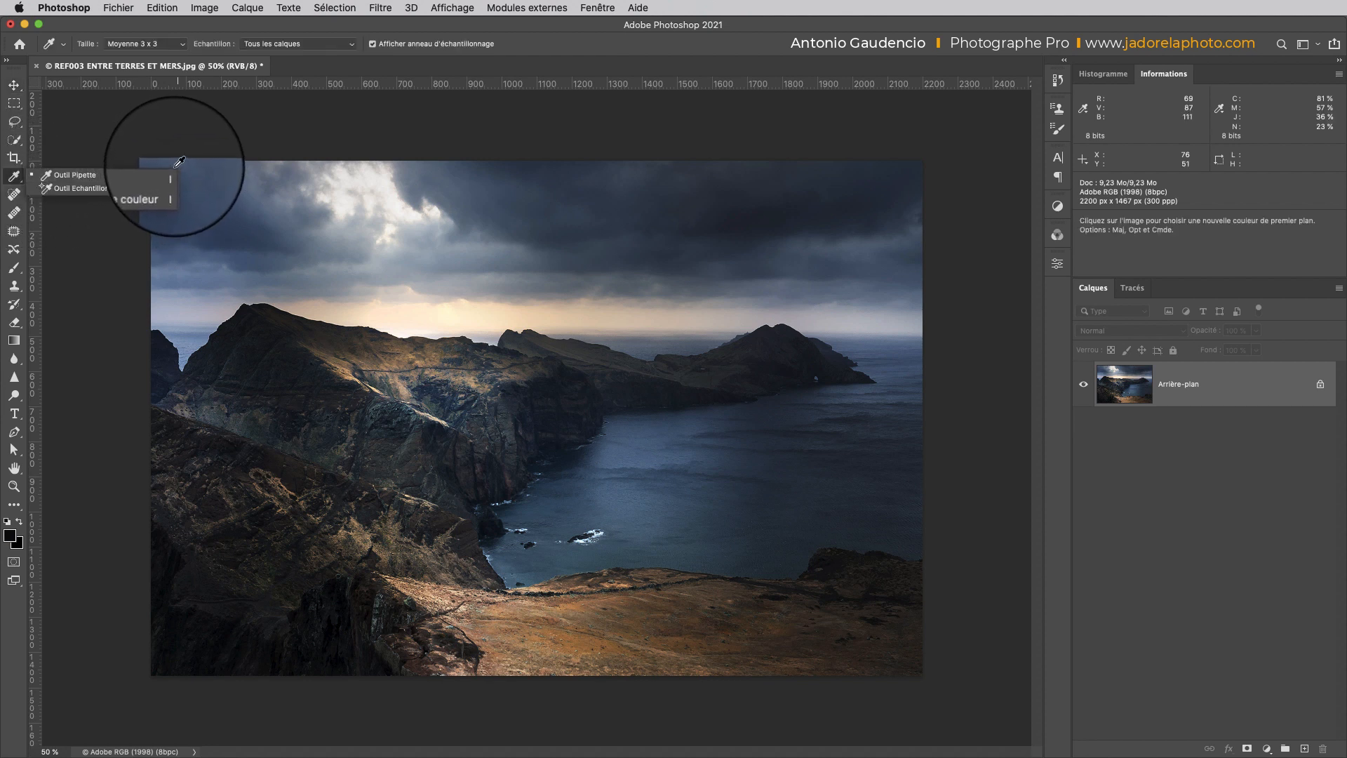
click(1008, 513)
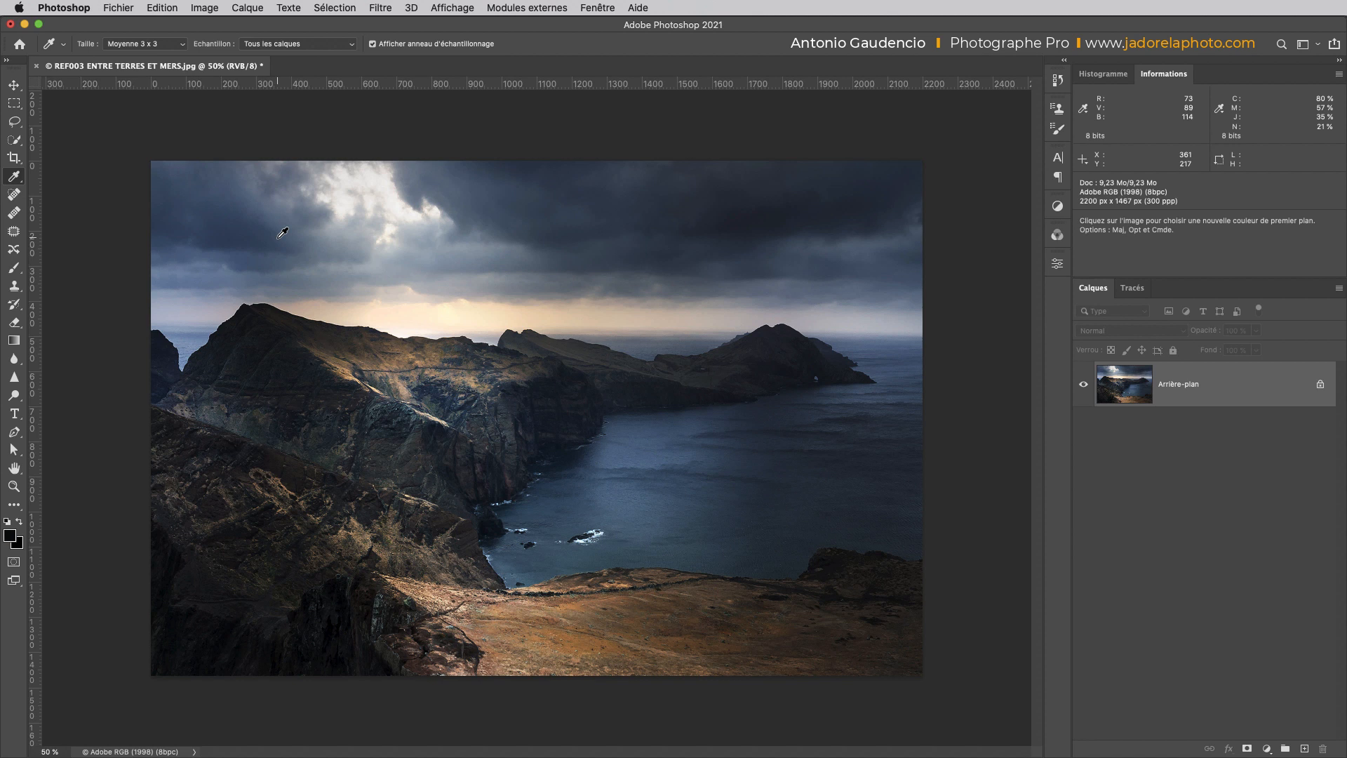
key(shift)
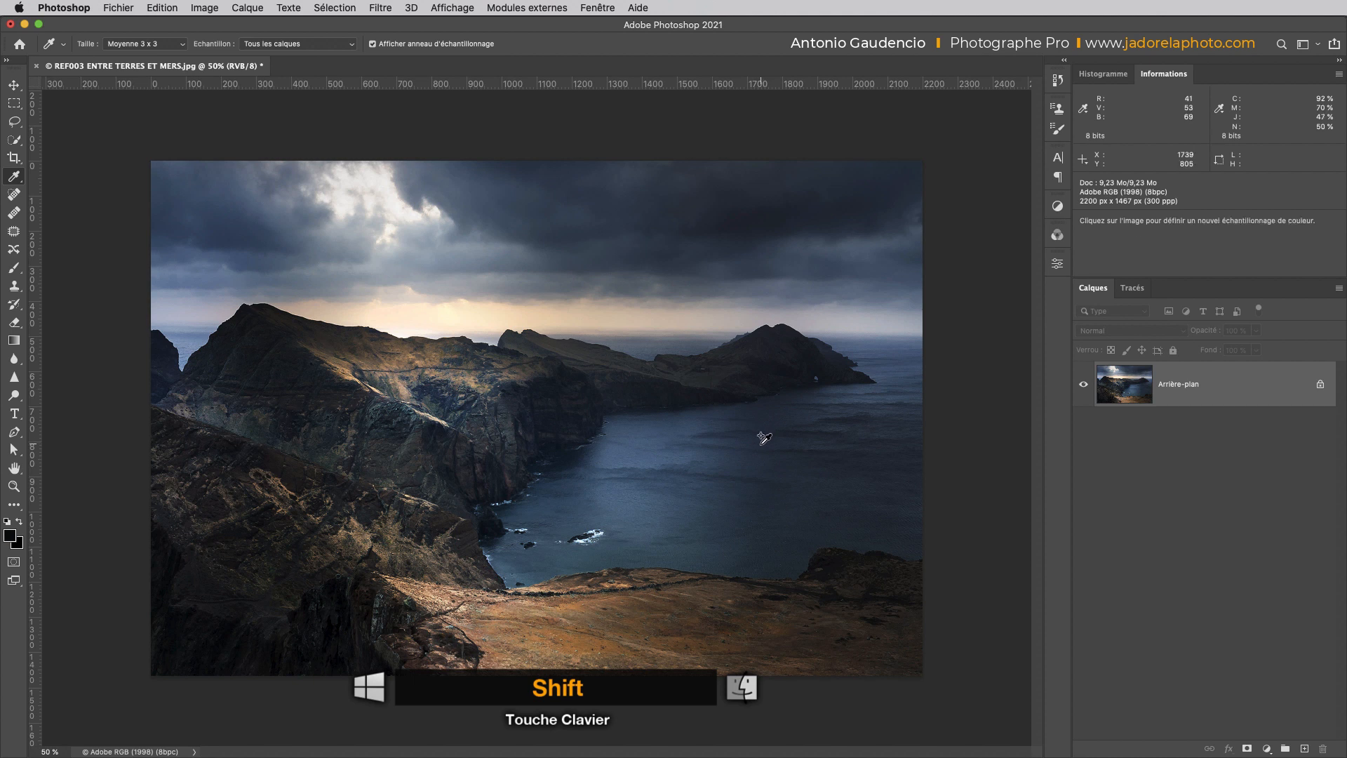
shift+click(763, 439)
shift+click(377, 180)
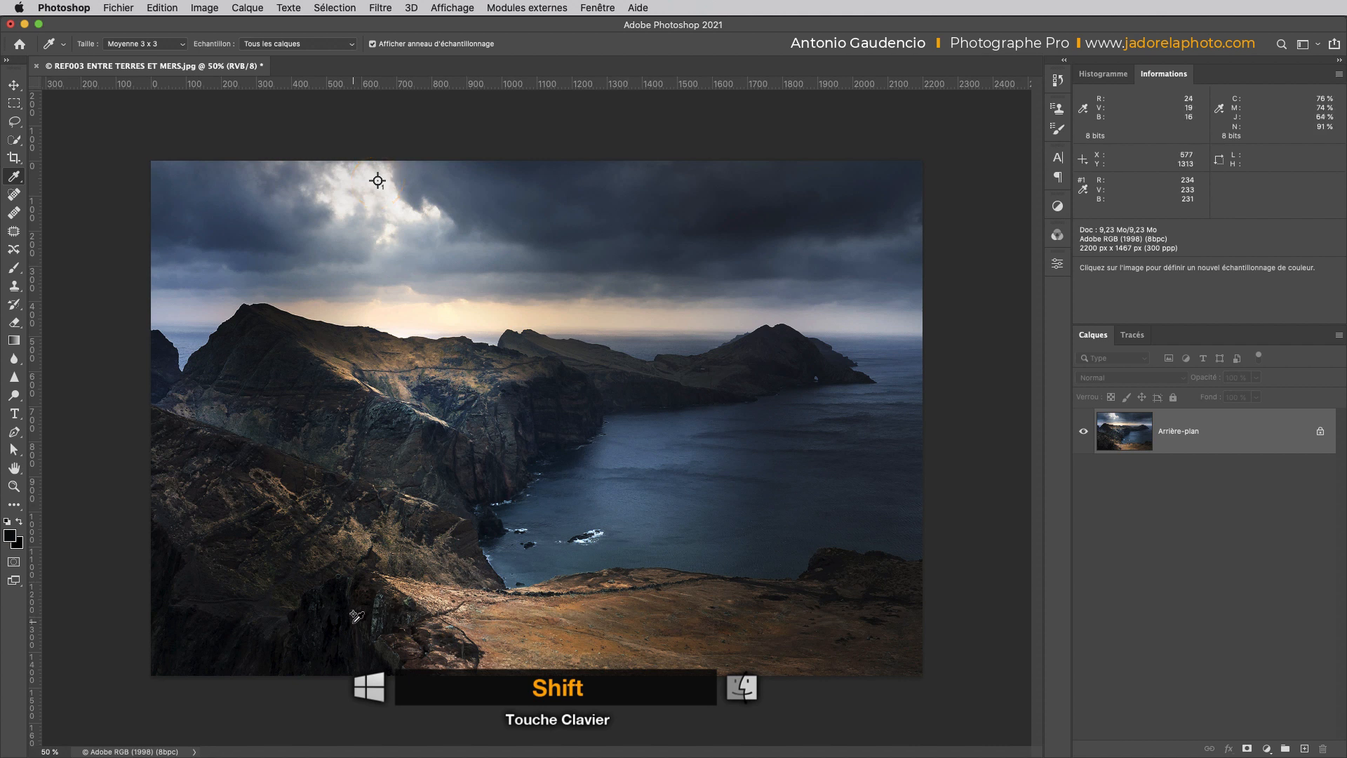
shift+click(326, 587)
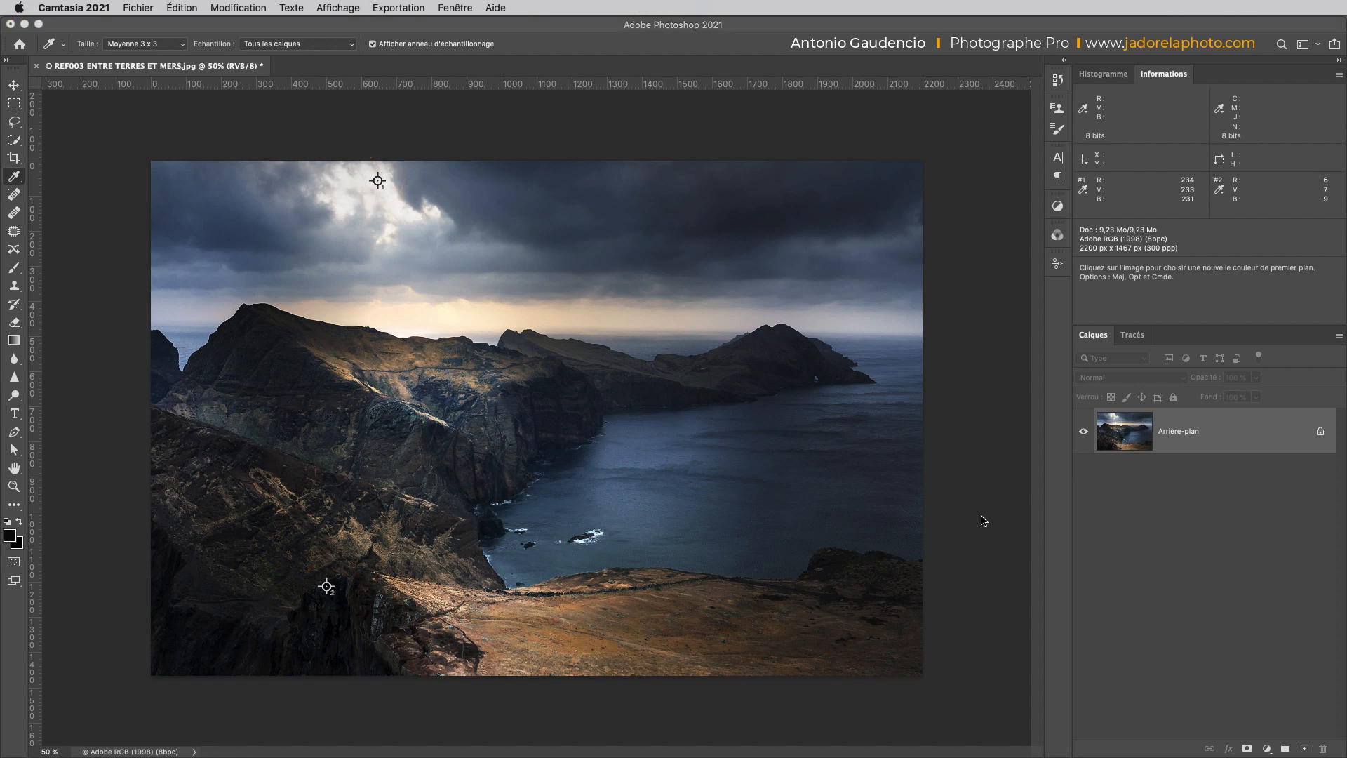
Add a Levels (Niveaux) adjustment layer above the photo and set its white input level to 247
click(1267, 748)
click(1267, 748)
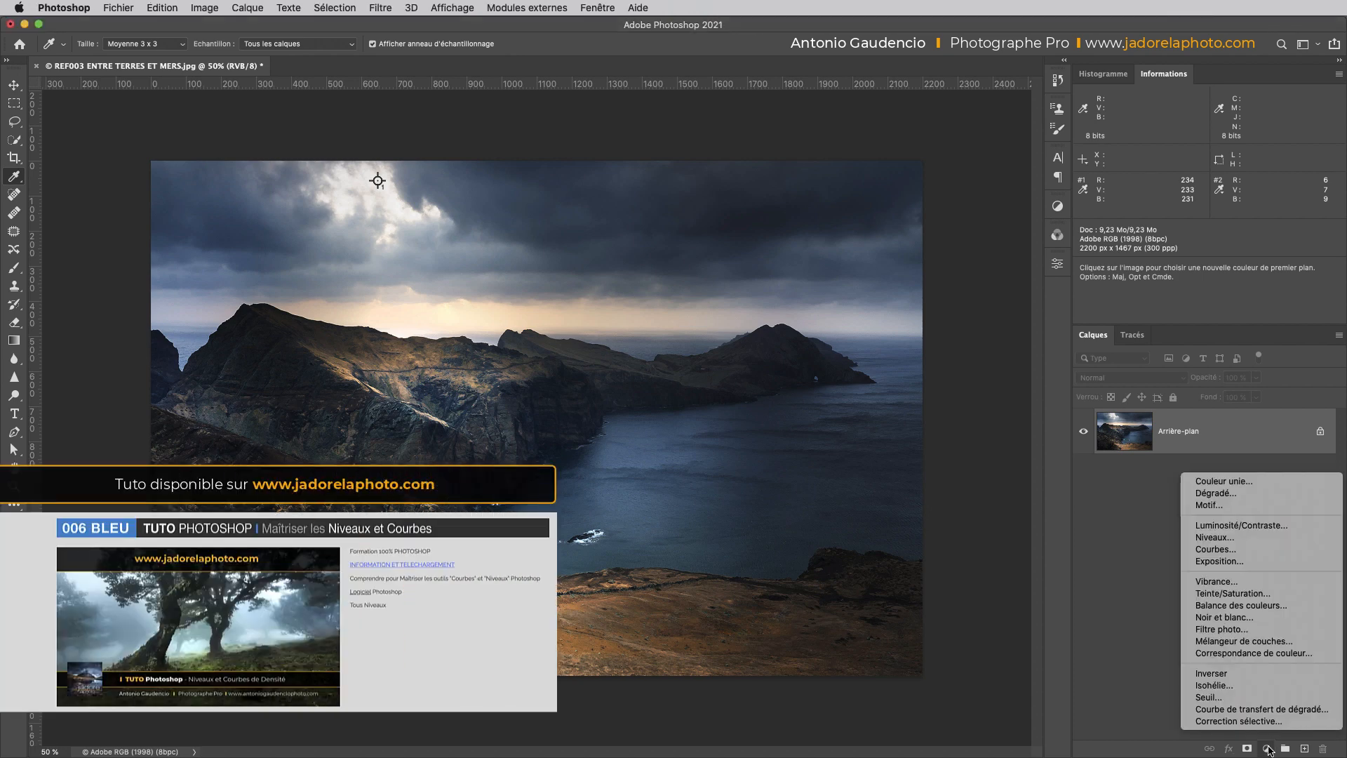
click(1255, 539)
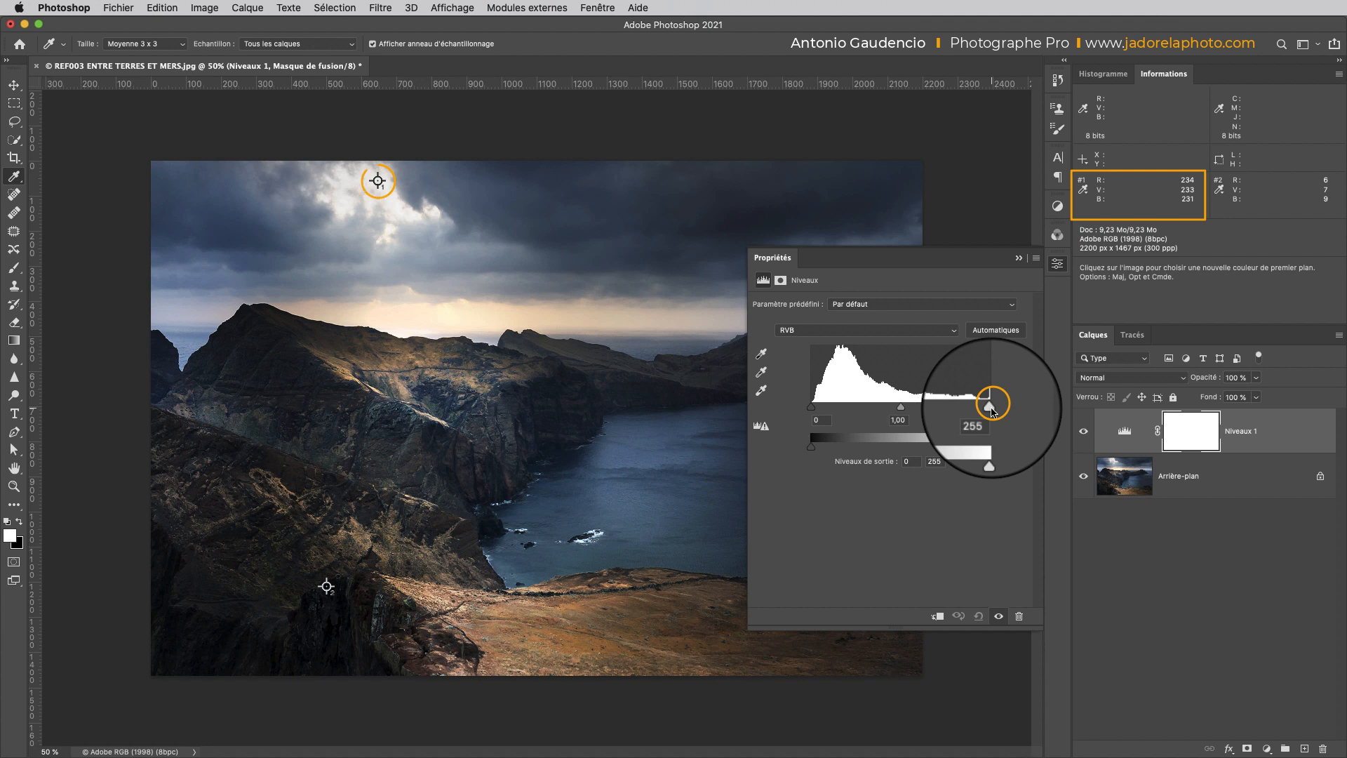
drag(992, 411, 972, 419)
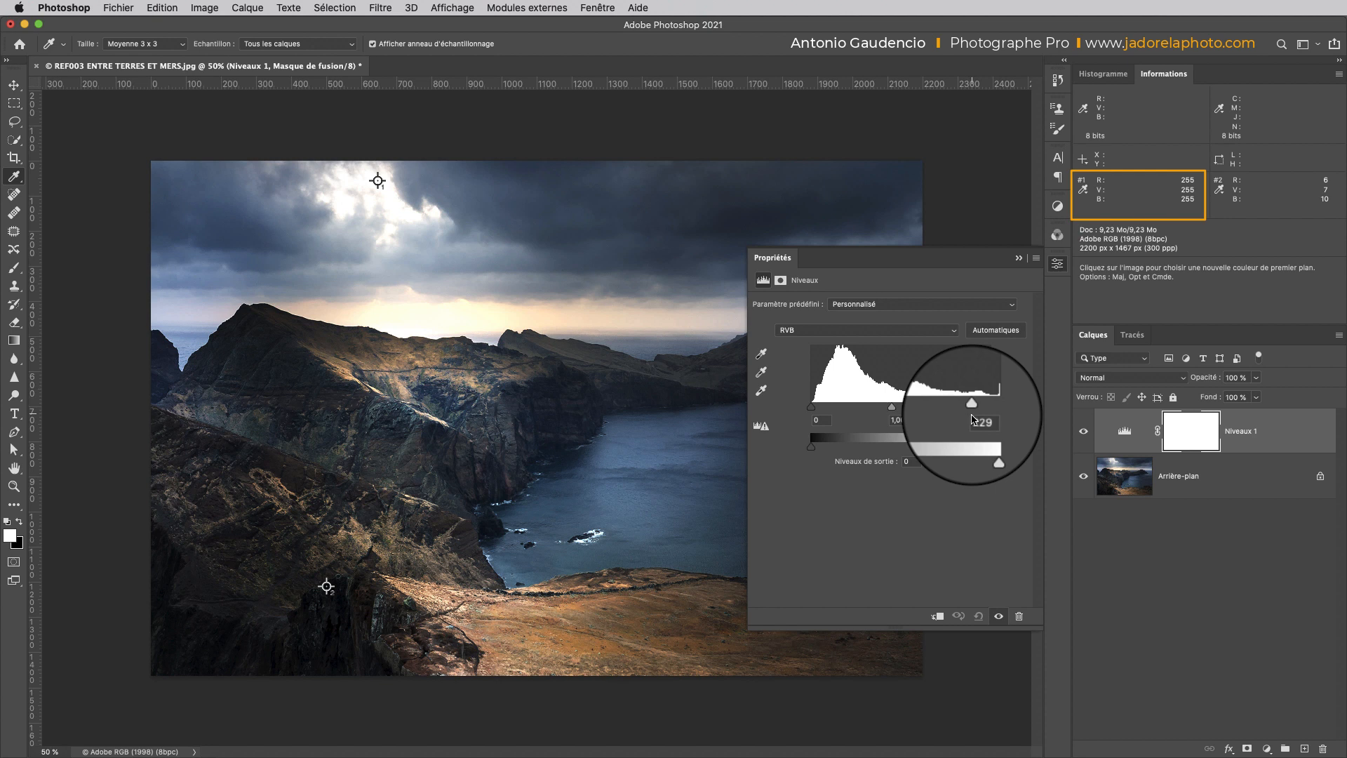
drag(972, 418, 984, 407)
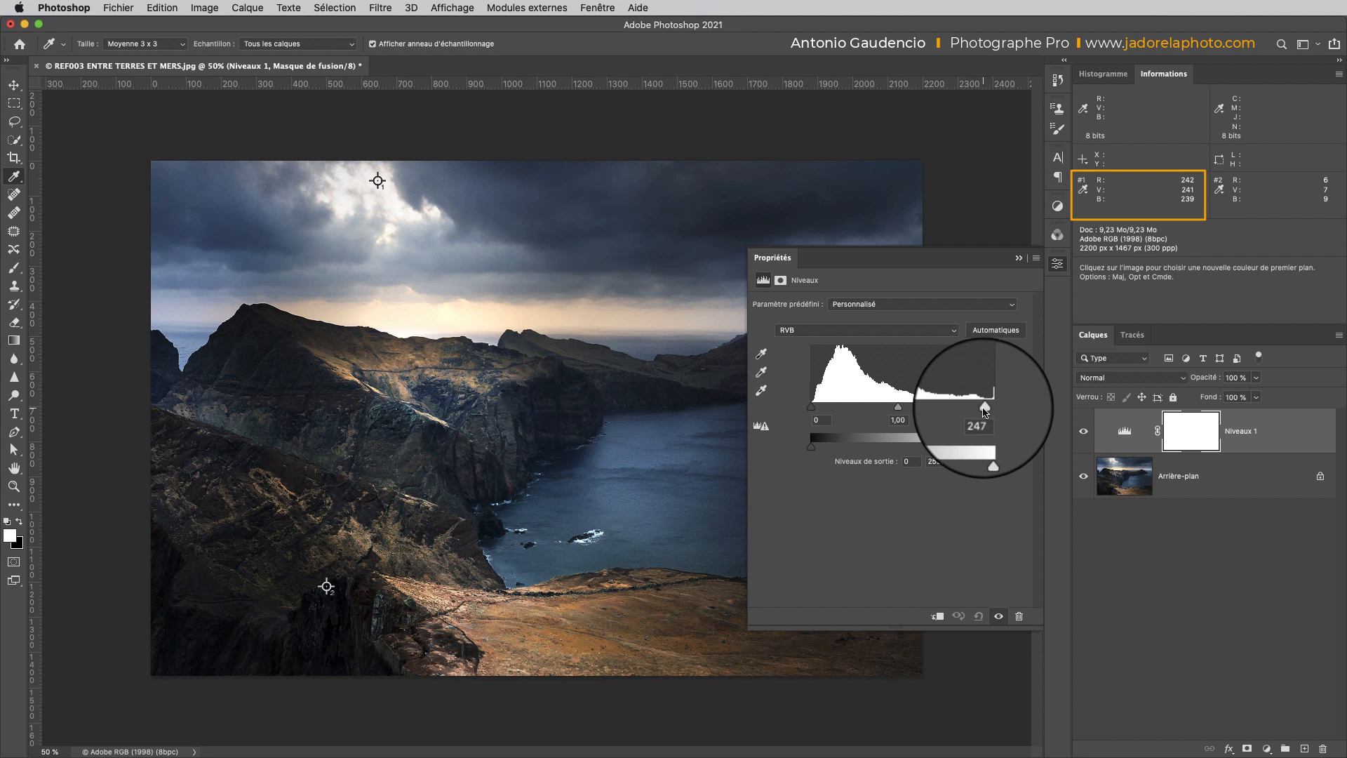
drag(984, 412, 985, 412)
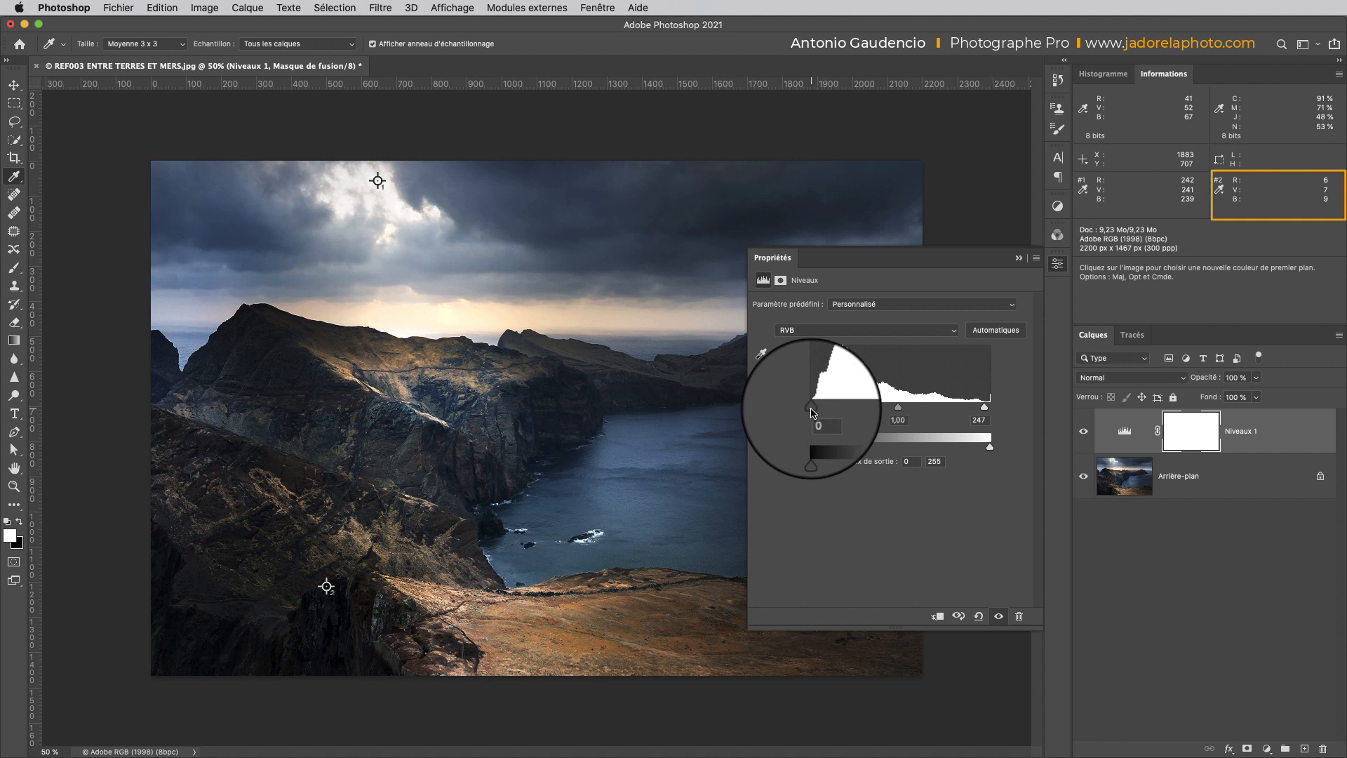
Try black input levels of 5 and 9 in the Levels adjustment, and return the level to 0
drag(811, 414, 814, 410)
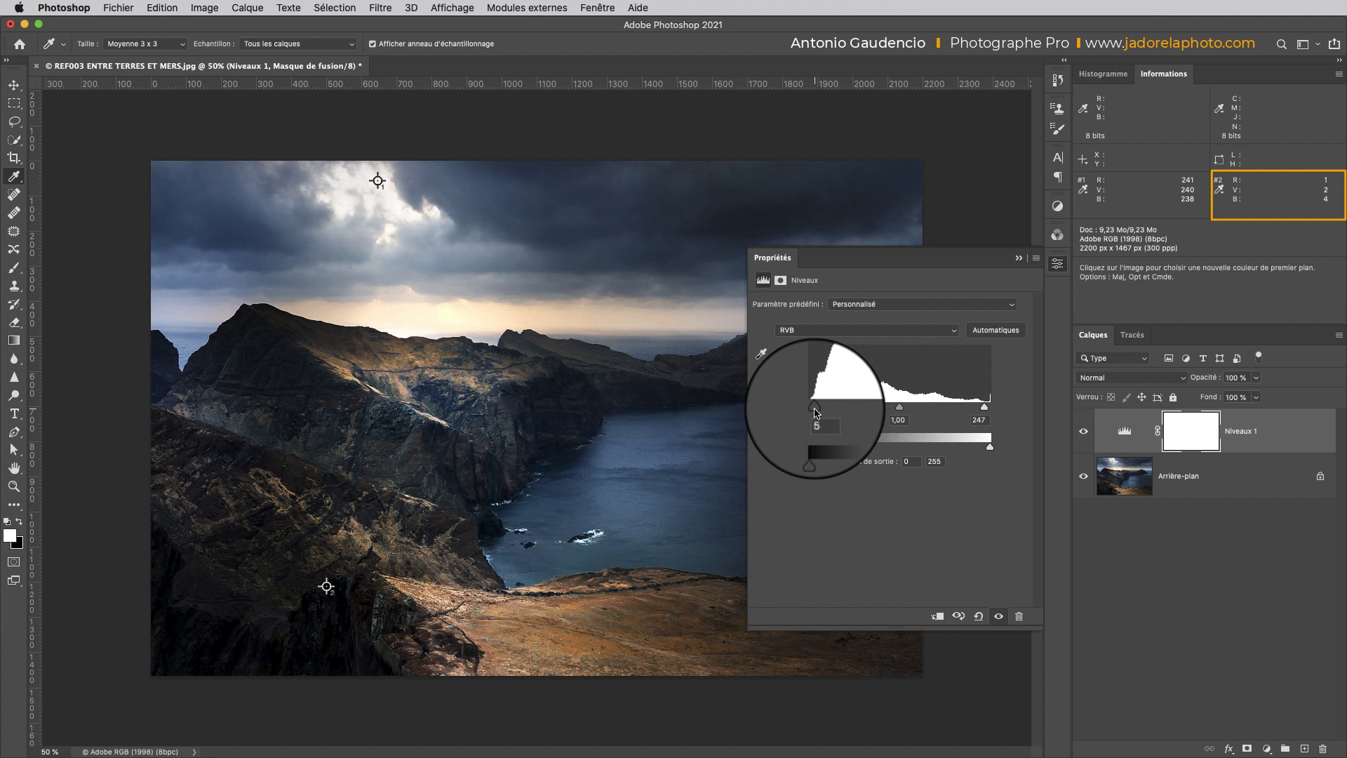
drag(816, 413, 818, 409)
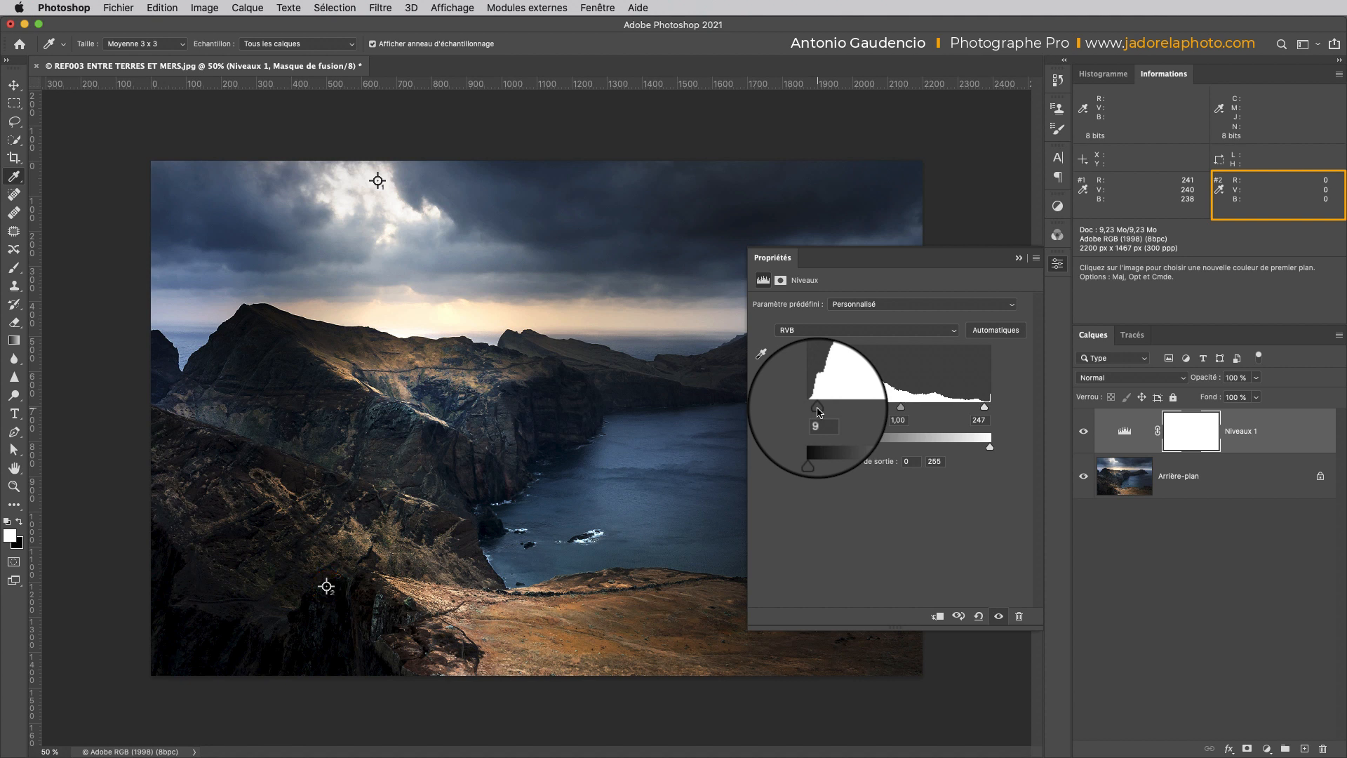
drag(818, 412, 812, 411)
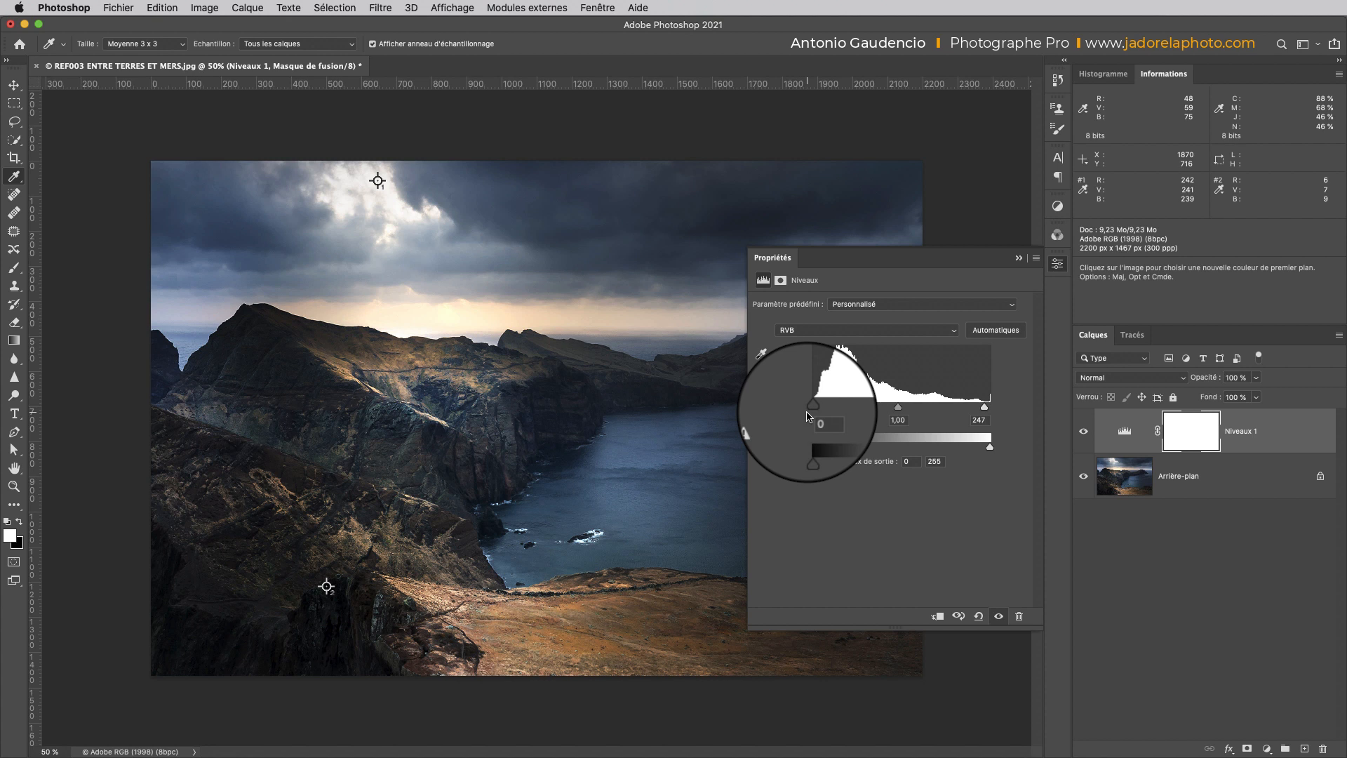
click(815, 416)
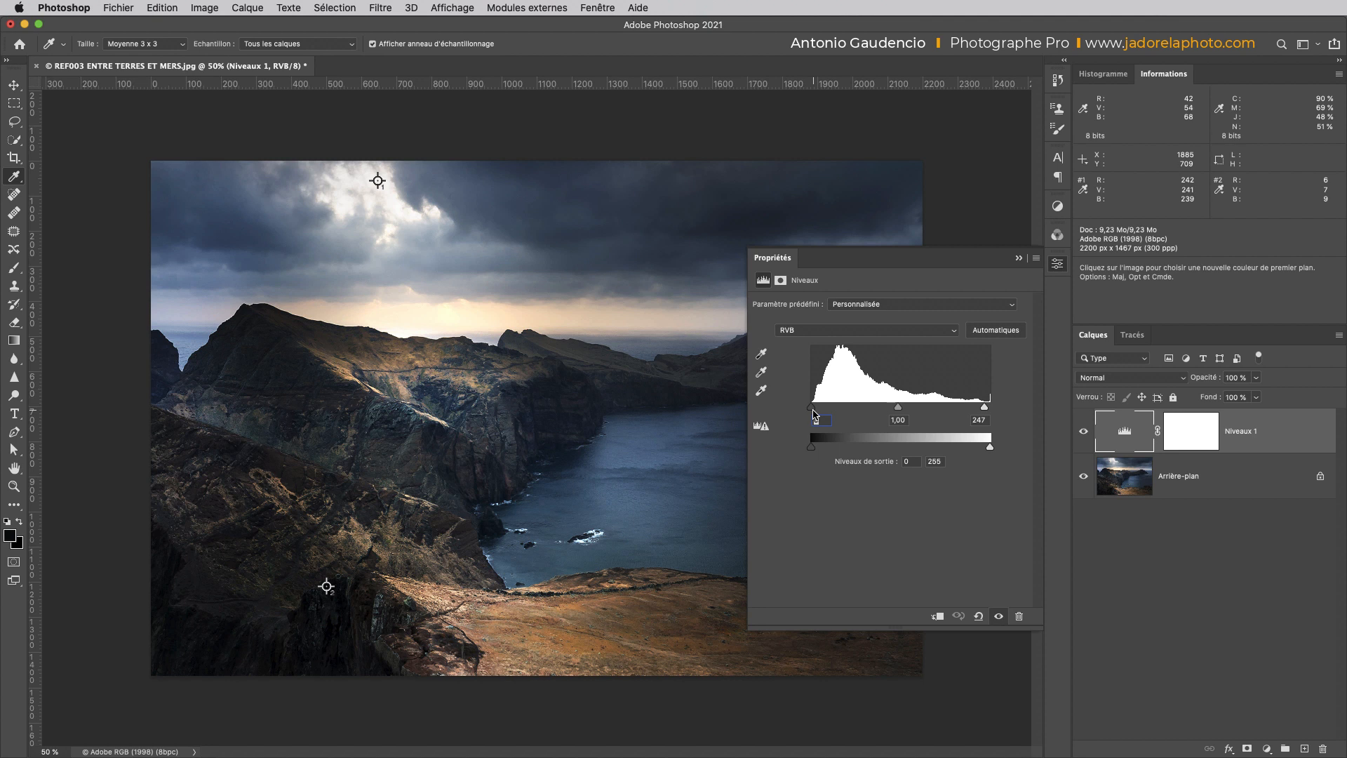
Darken the midtones by setting the Levels midtone input to about 0,88, and collapse the adjustment's properties
drag(898, 408, 904, 408)
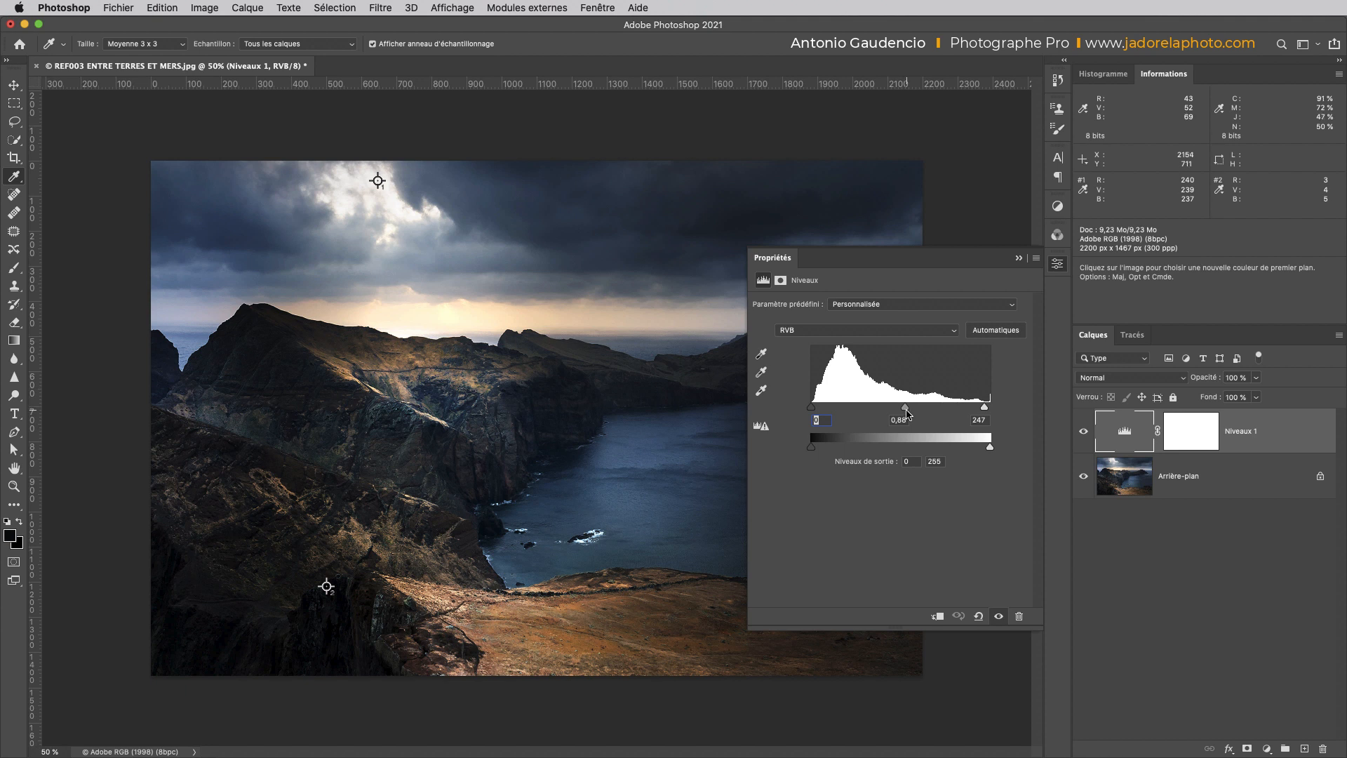
click(1019, 257)
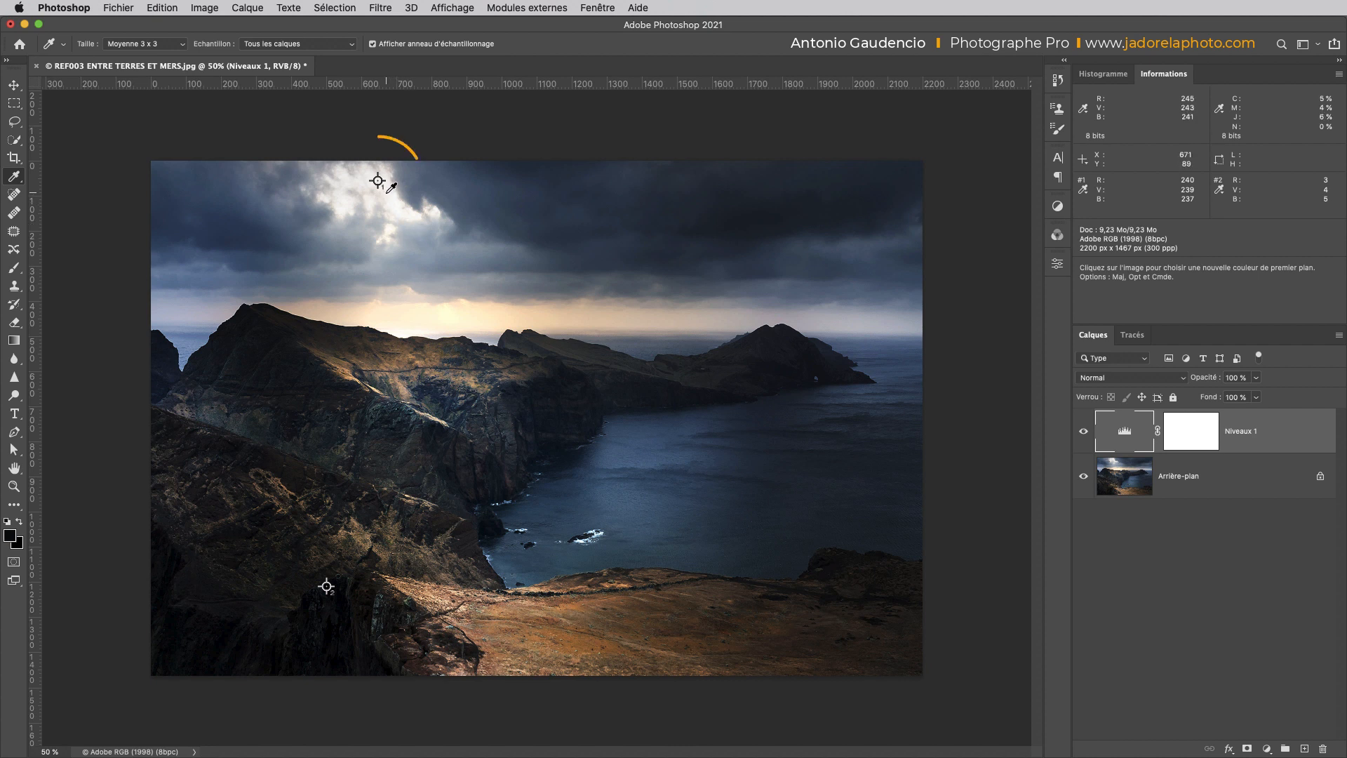
Move the cloud's colour sampler to the glowing horizon and shift the dark rock's sampler slightly lower
key(shift)
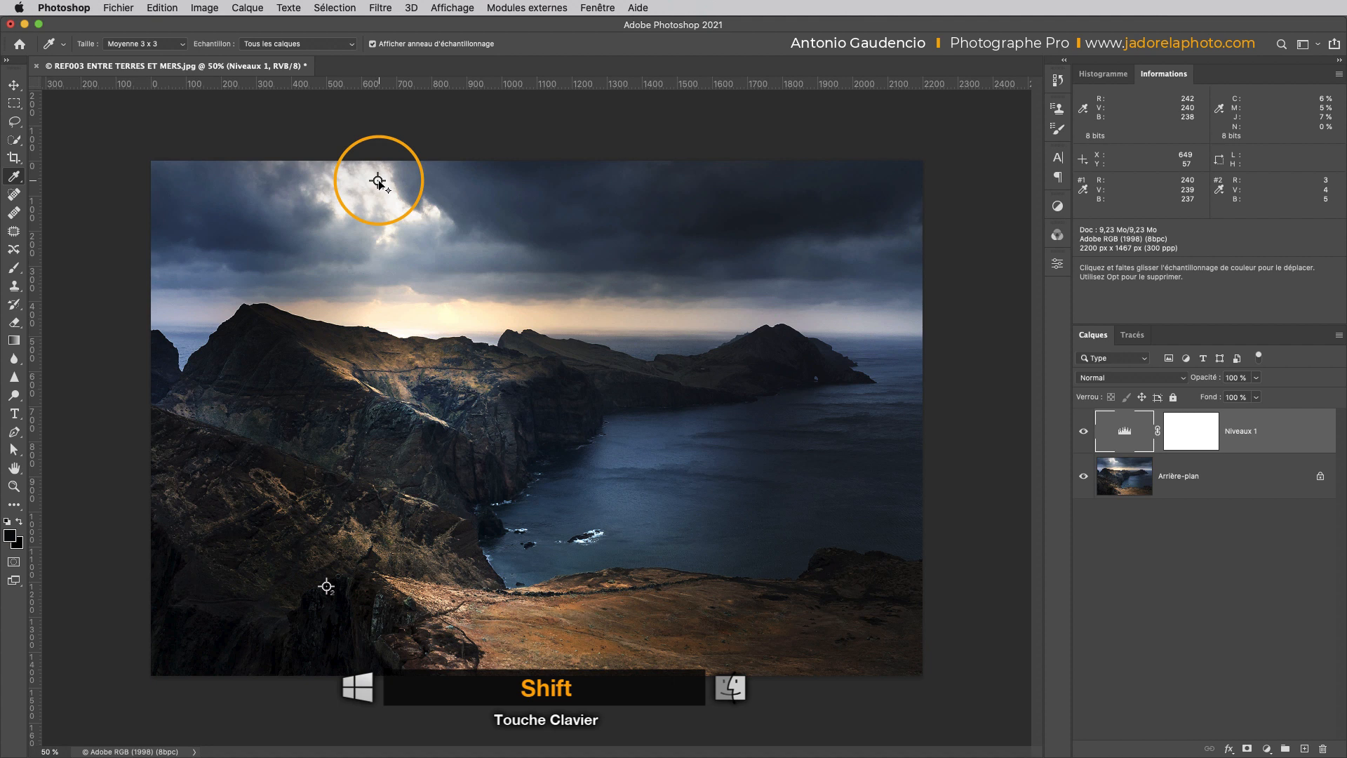
drag(378, 181, 418, 263)
mouse_move(465, 302)
mouse_down()
mouse_move(511, 324)
mouse_move(405, 318)
mouse_move(444, 316)
mouse_up()
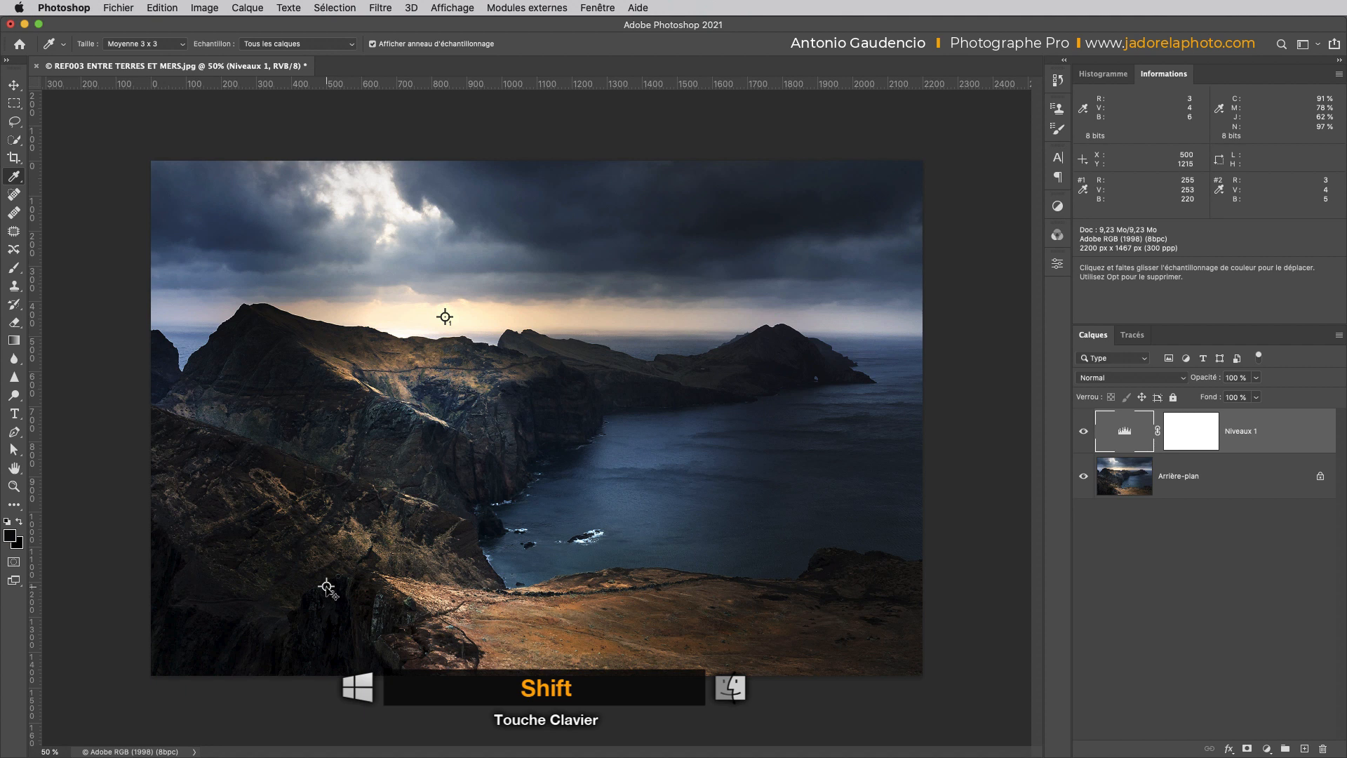
mouse_move(326, 586)
mouse_down()
mouse_move(535, 486)
mouse_move(369, 597)
mouse_move(335, 593)
mouse_up()
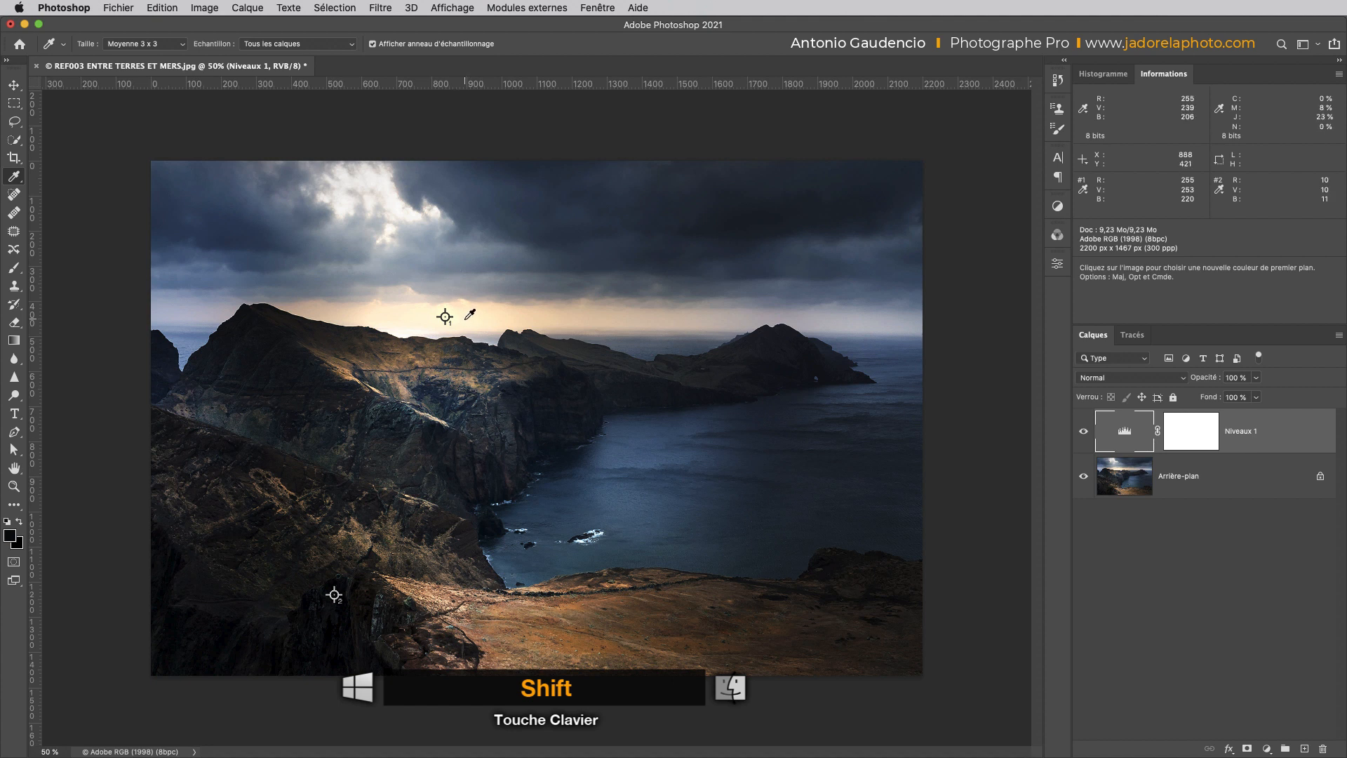
Delete the colour sampler on the horizon and place four new samplers across the cloudy sky
drag(445, 316, 446, 317)
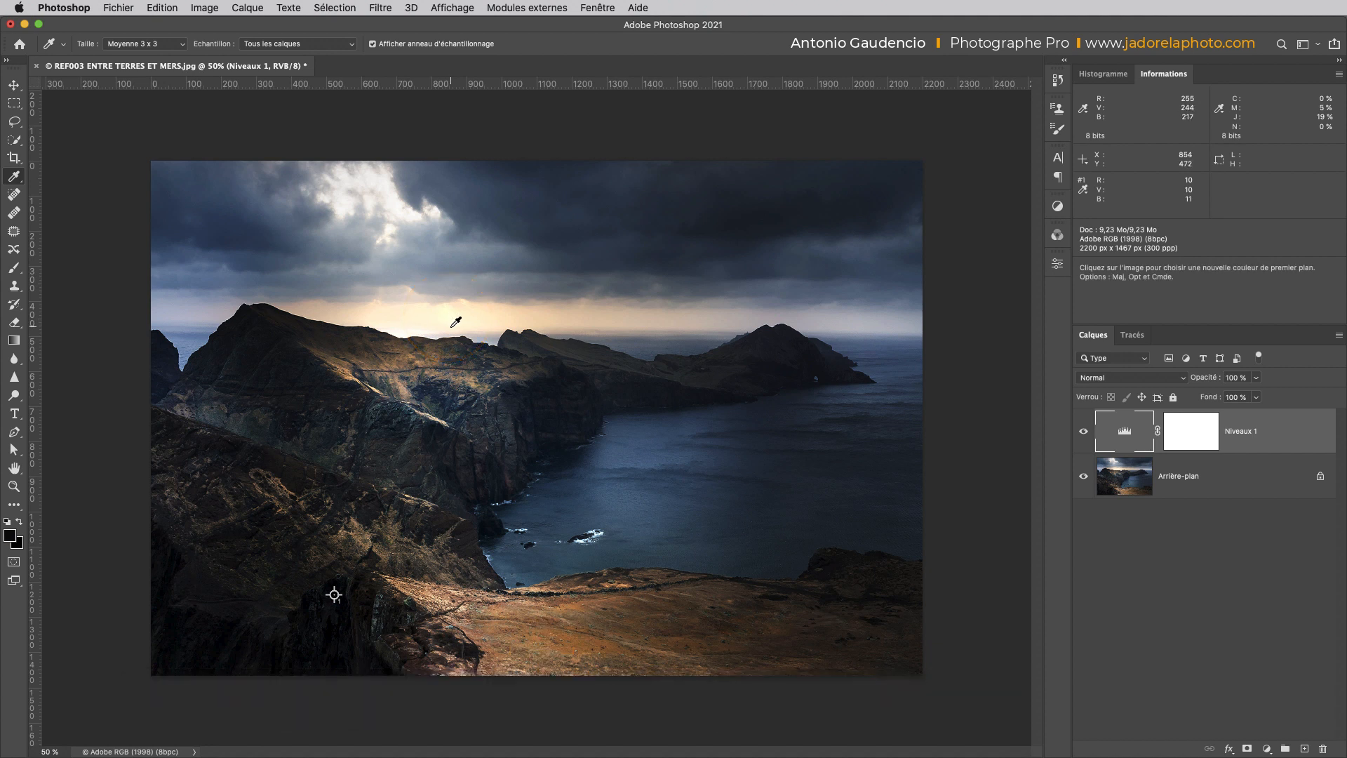
key(shift)
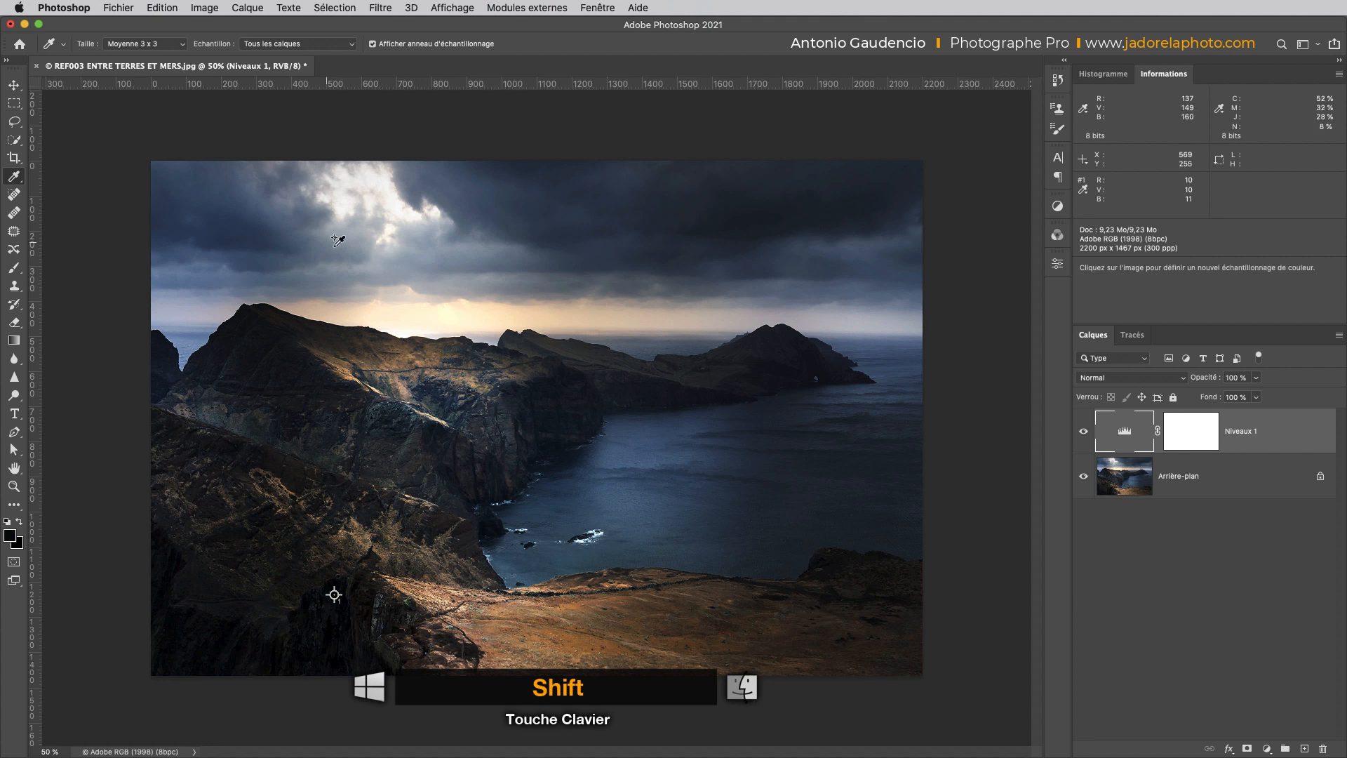
shift+click(290, 239)
shift+click(525, 226)
shift+click(626, 255)
shift+click(637, 297)
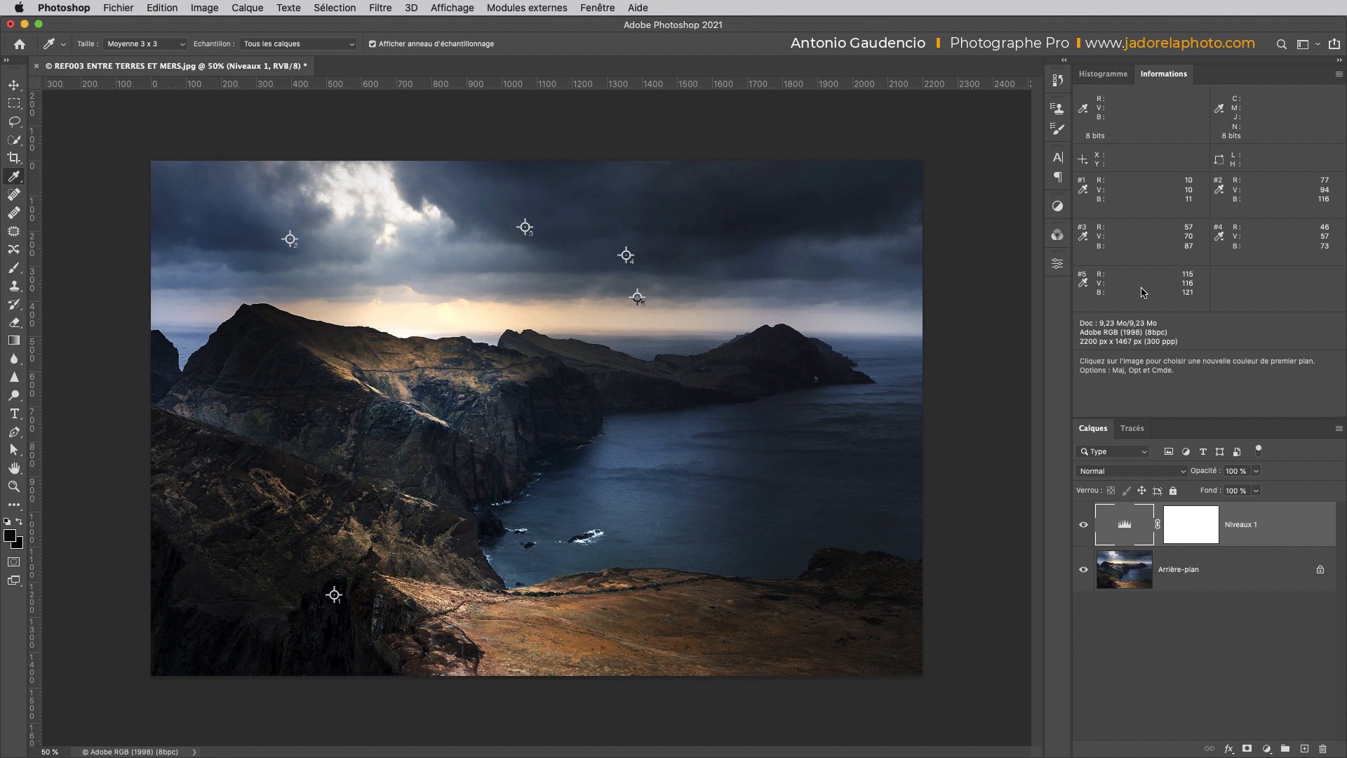
Delete colour samplers 5, 4 and 3 from the sky, keeping the sky's sampler 2
alt+shift+click(637, 296)
alt+shift+click(626, 255)
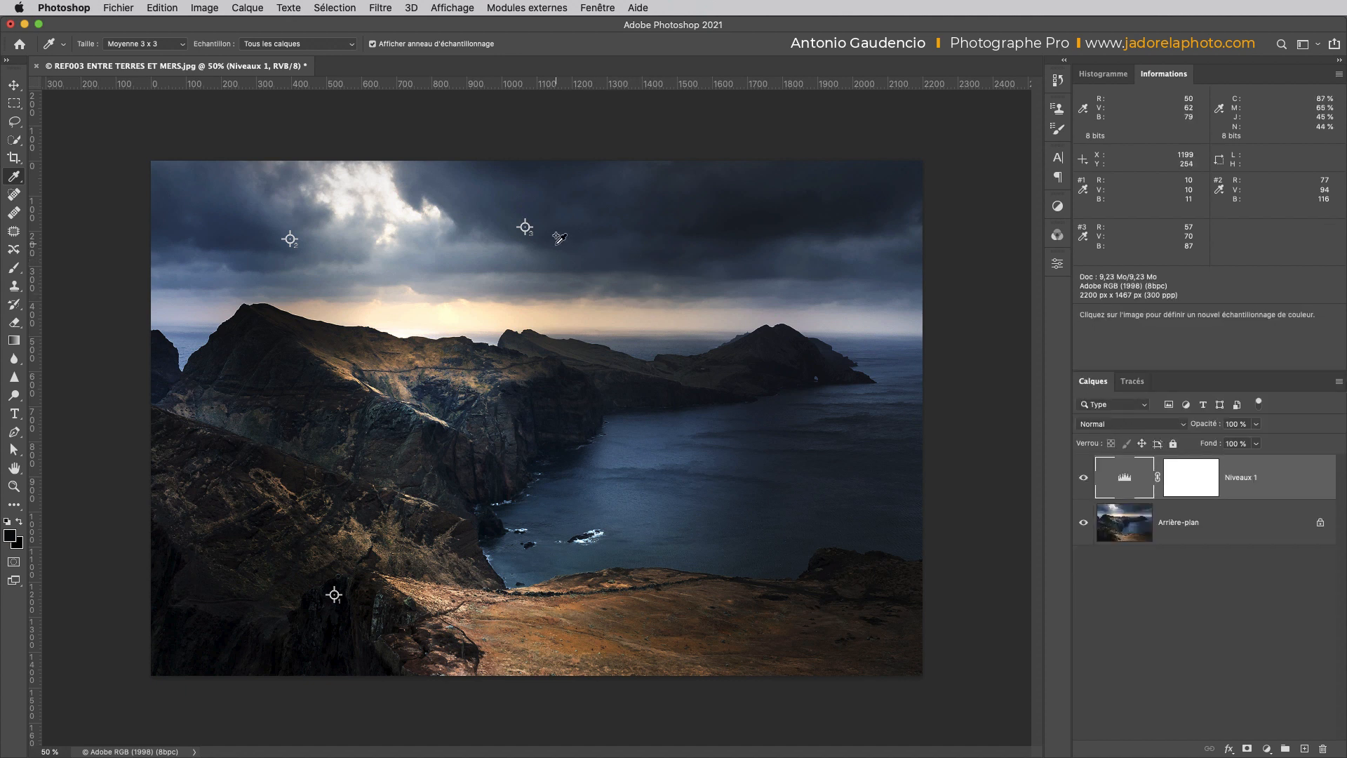
alt+shift+click(527, 226)
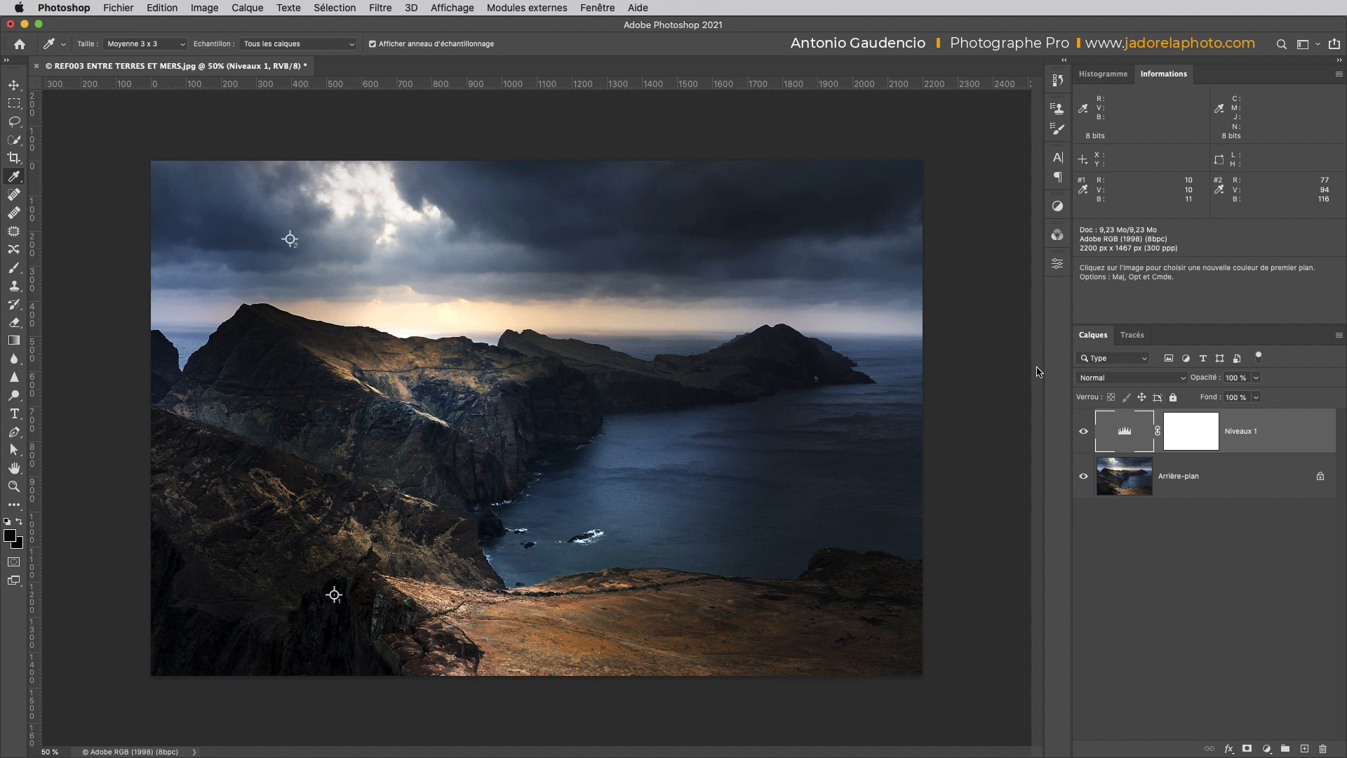
Switch the readout of the dark rock's colour sampler #1 to Encrage total
click(322, 594)
drag(323, 597, 335, 588)
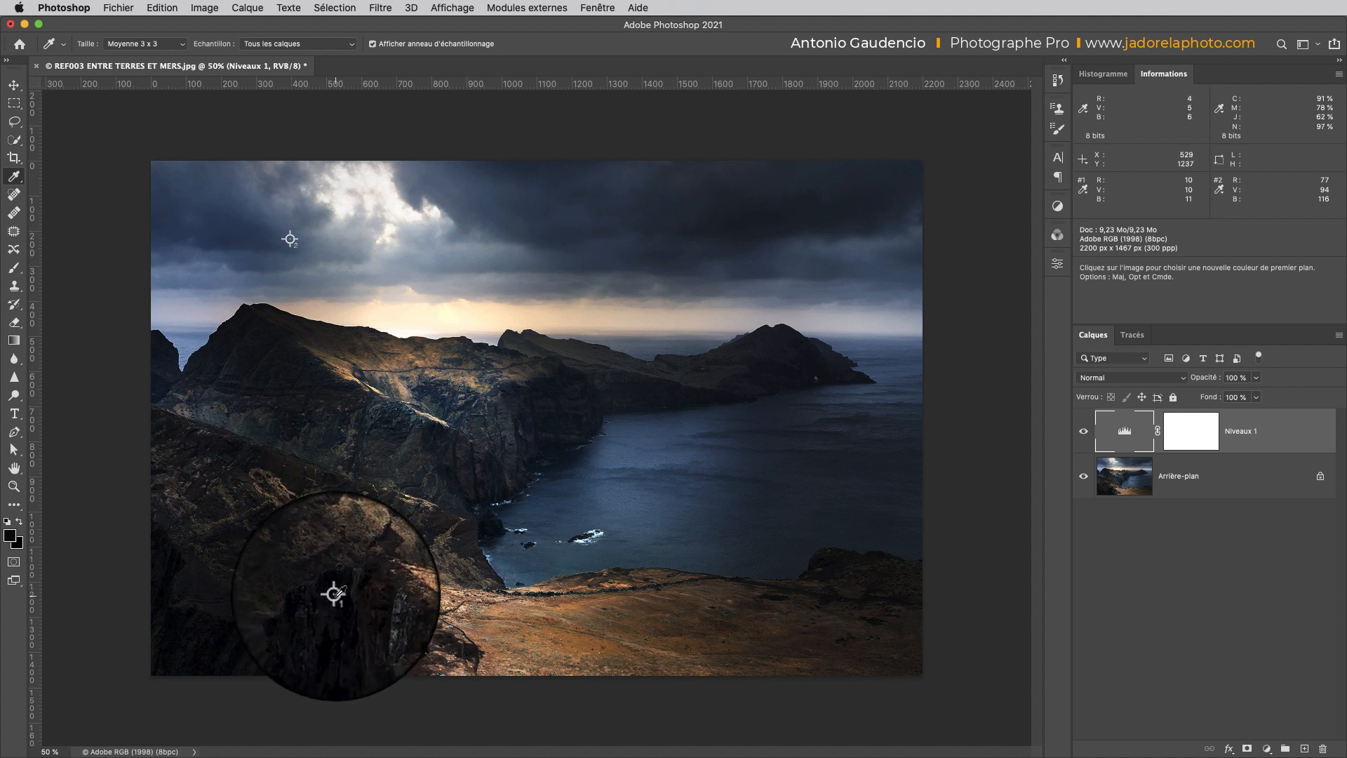
click(1084, 190)
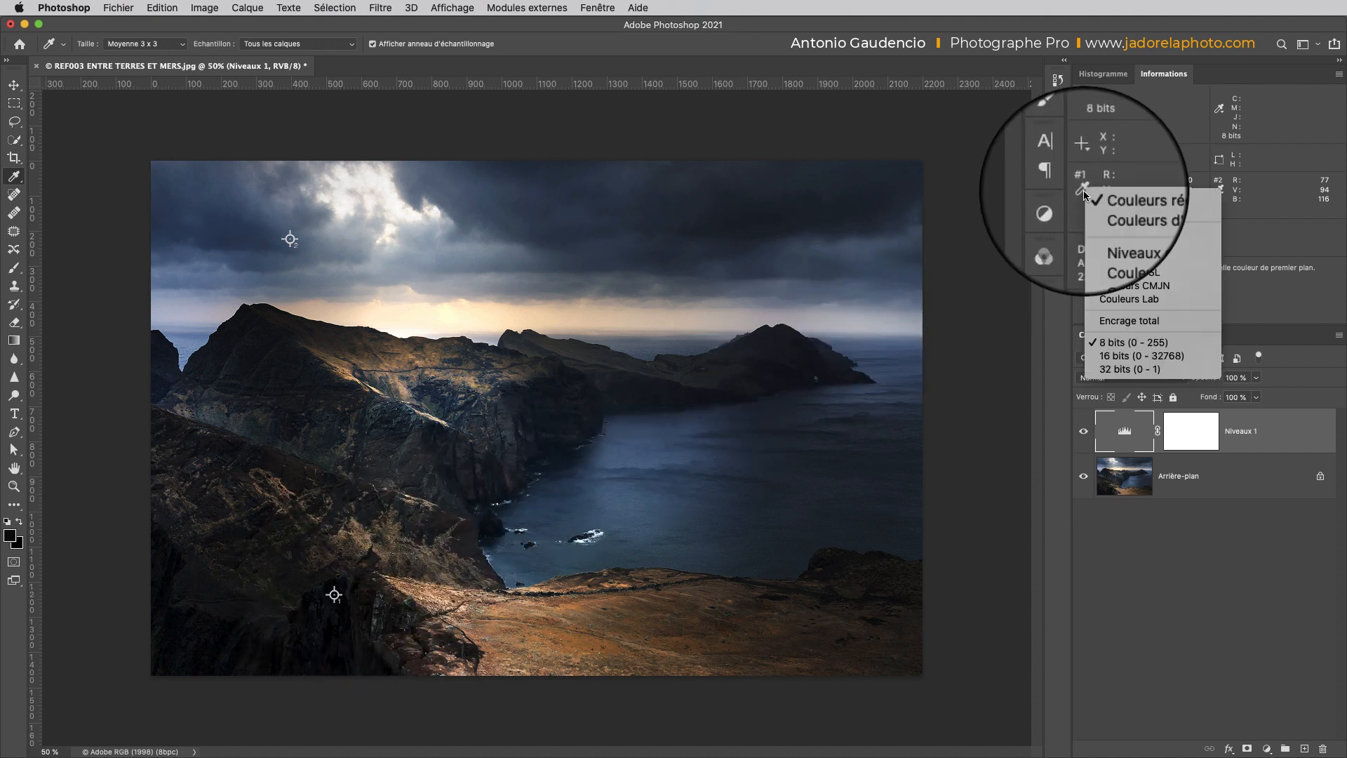
click(1130, 315)
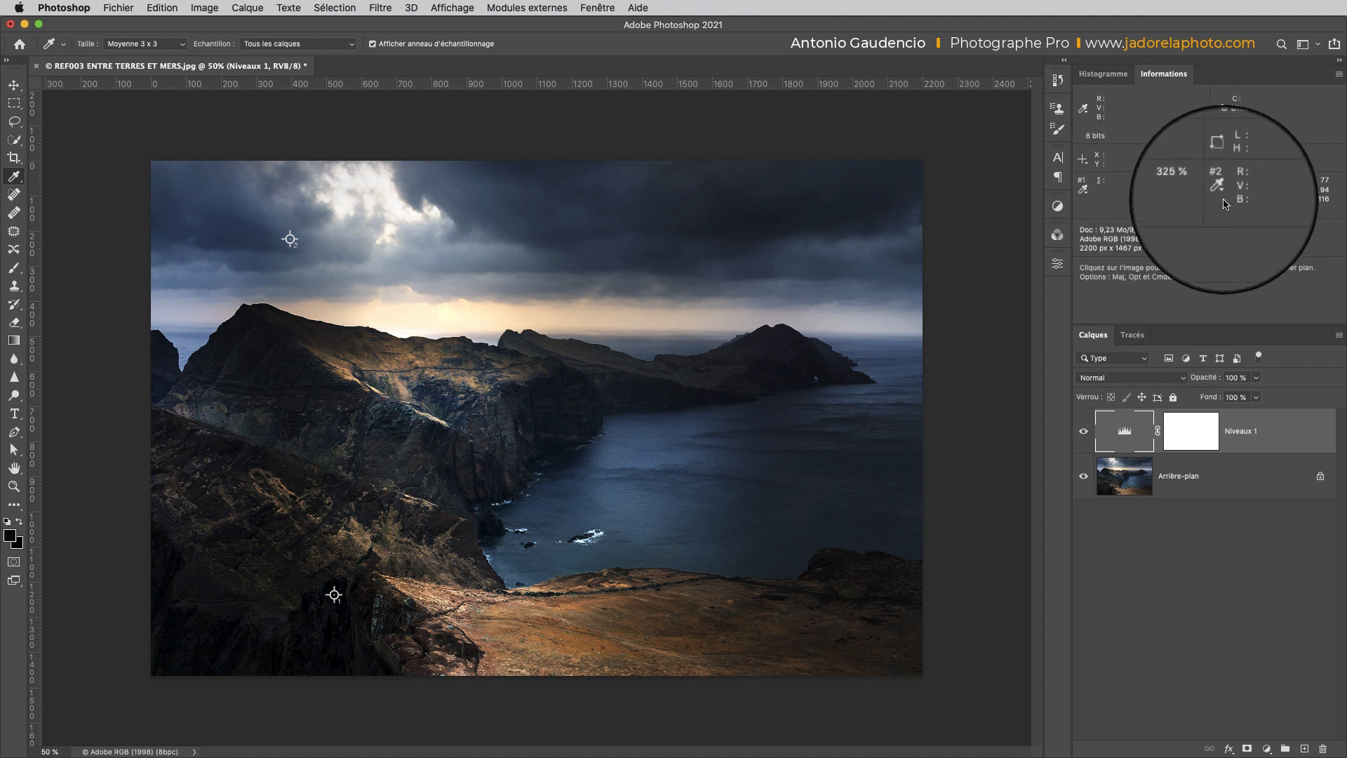
Switch the readout of the sky's colour sampler #2 to Couleurs d'épreuve
click(1220, 191)
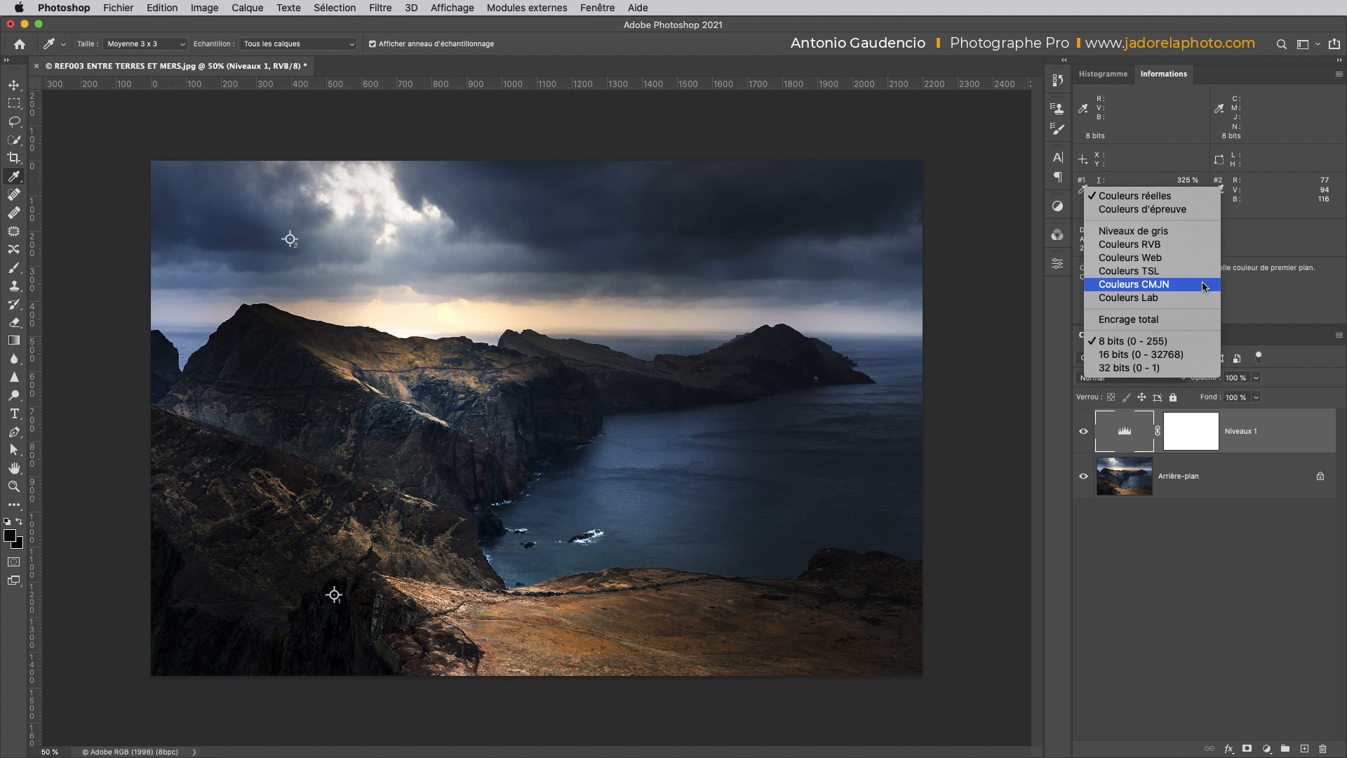
click(1189, 211)
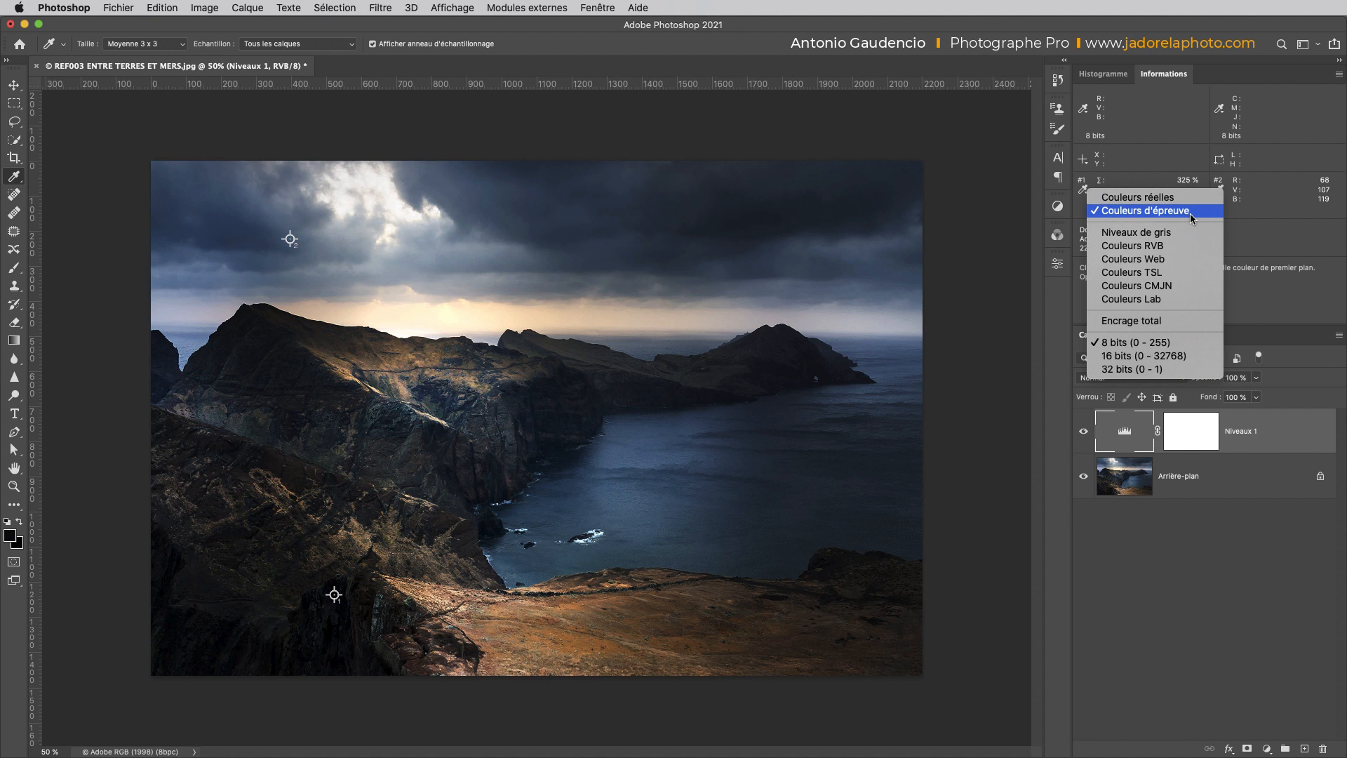
click(1190, 213)
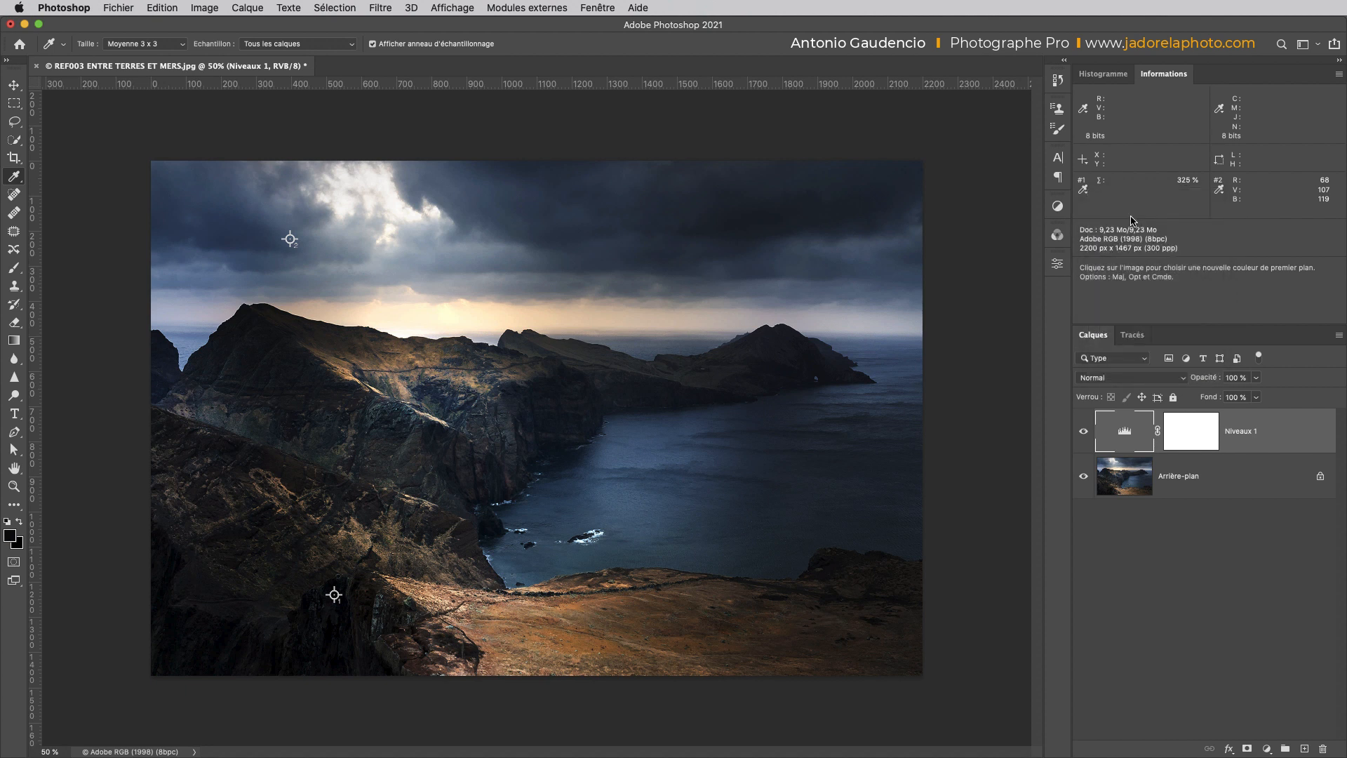